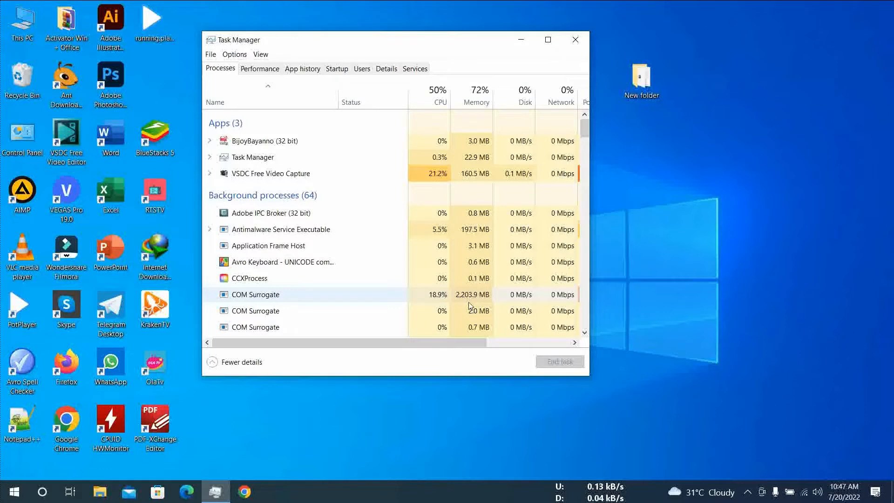
- Open the file location of the COM Surrogate process with the highest memory use, and go up to its parent Roaming folder
{"action": "right_click", "coordinate": [290, 303]}
{"action": "left_click", "coordinate": [351, 362]}
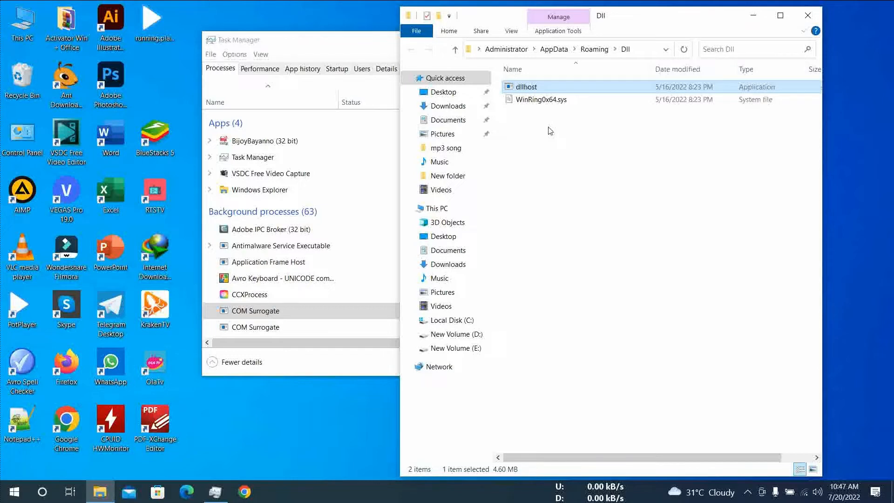
{"action": "left_click", "coordinate": [591, 51]}
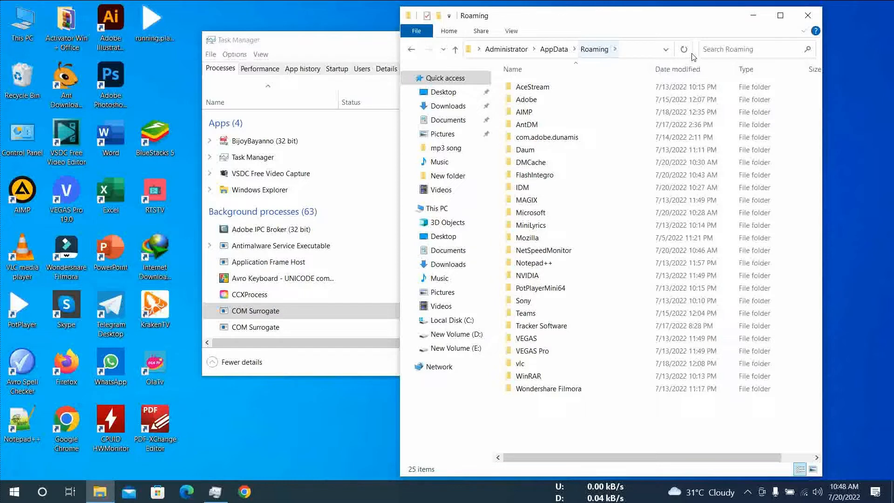
- Set the folder options to show hidden files, folders, and drives, and apply the change
{"action": "left_click", "coordinate": [512, 31]}
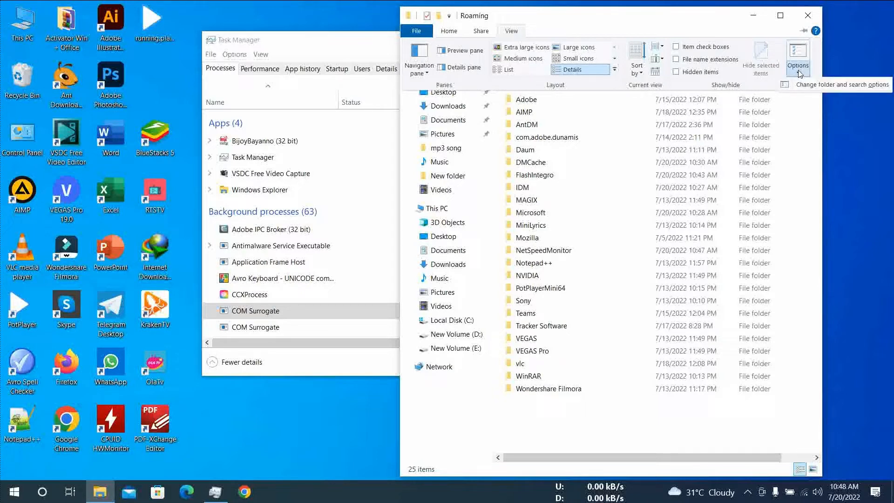
{"action": "left_click", "coordinate": [809, 87]}
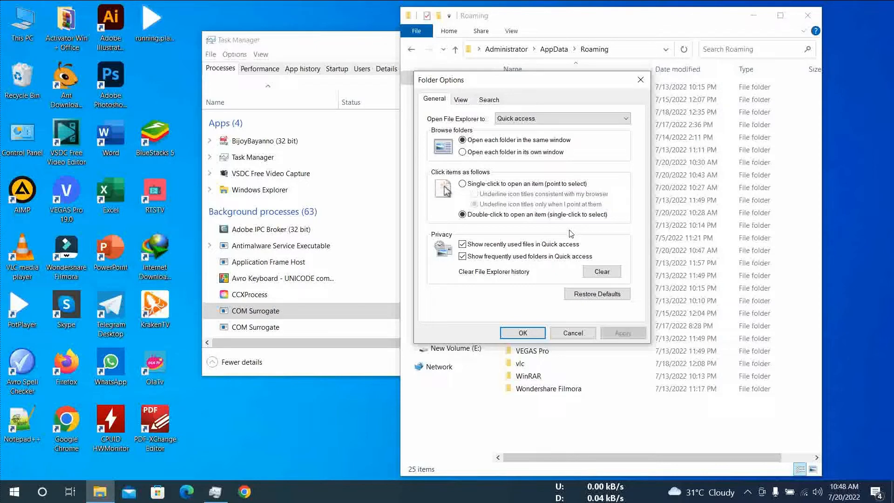
{"action": "left_click", "coordinate": [460, 101]}
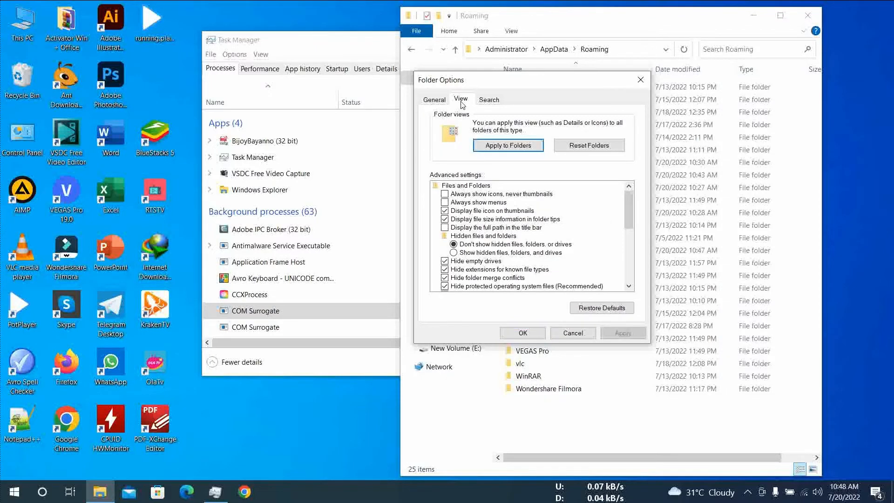
{"action": "left_click", "coordinate": [453, 253]}
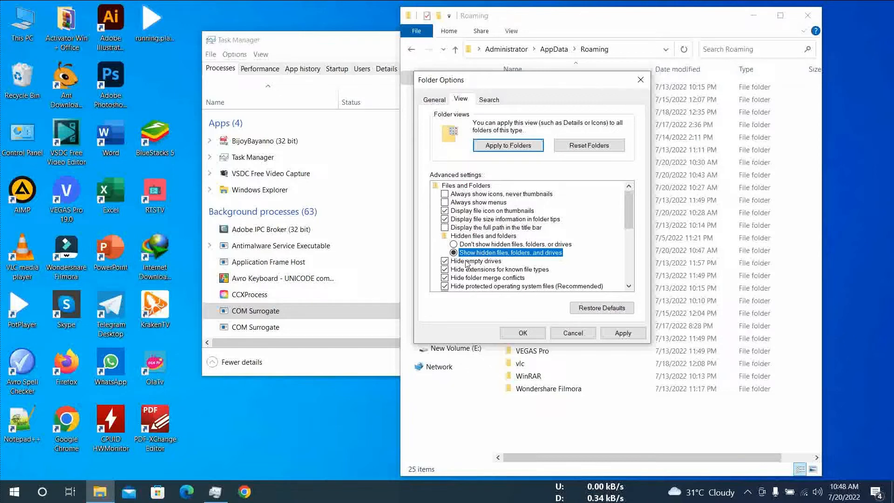
{"action": "left_click", "coordinate": [610, 332]}
{"action": "left_click", "coordinate": [576, 335]}
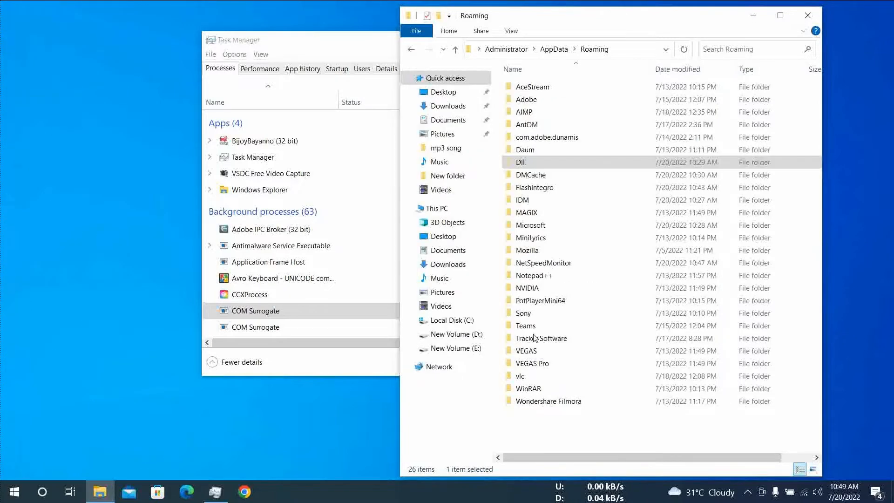
- Scan the Dll folder in Roaming with Microsoft Defender
{"action": "right_click", "coordinate": [530, 164]}
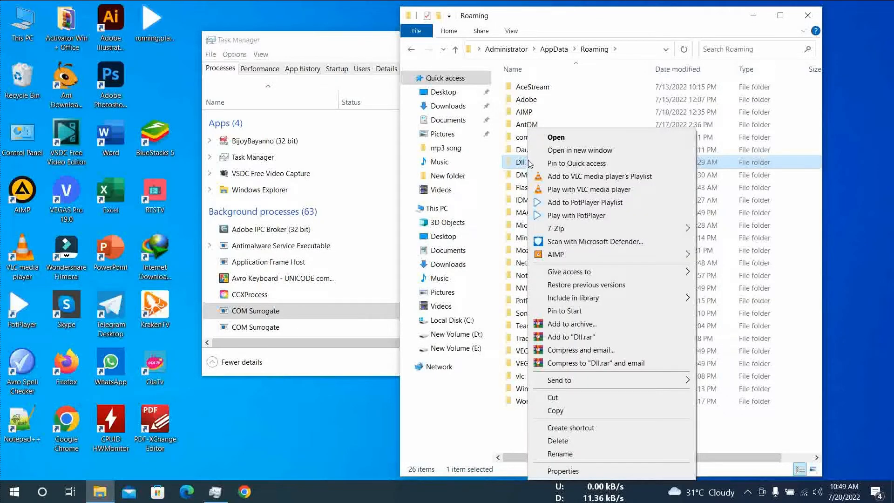
{"action": "left_click", "coordinate": [605, 243]}
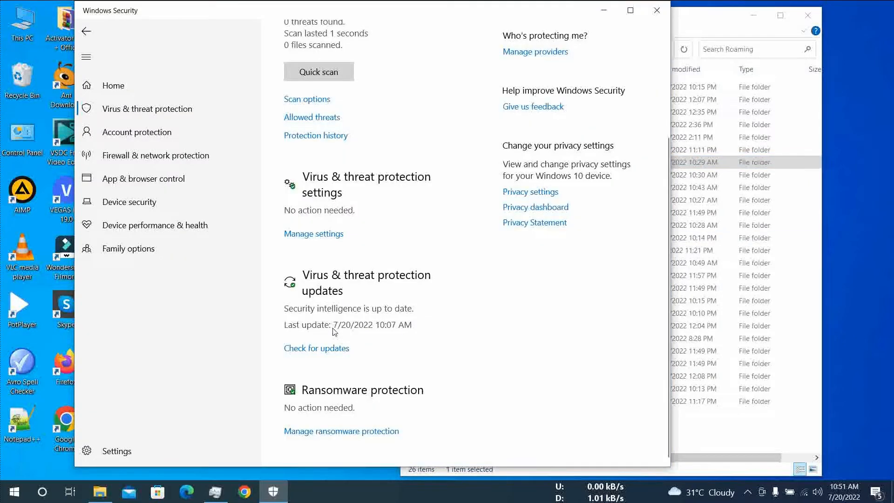
- Open the Virus & threat protection settings and go to the Exclusions section
{"action": "scroll", "coordinate": [331, 350], "scroll_direction": "up", "scroll_amount": 3}
{"action": "left_click", "coordinate": [324, 369]}
{"action": "scroll", "coordinate": [368, 317], "scroll_direction": "down", "scroll_amount": 10}
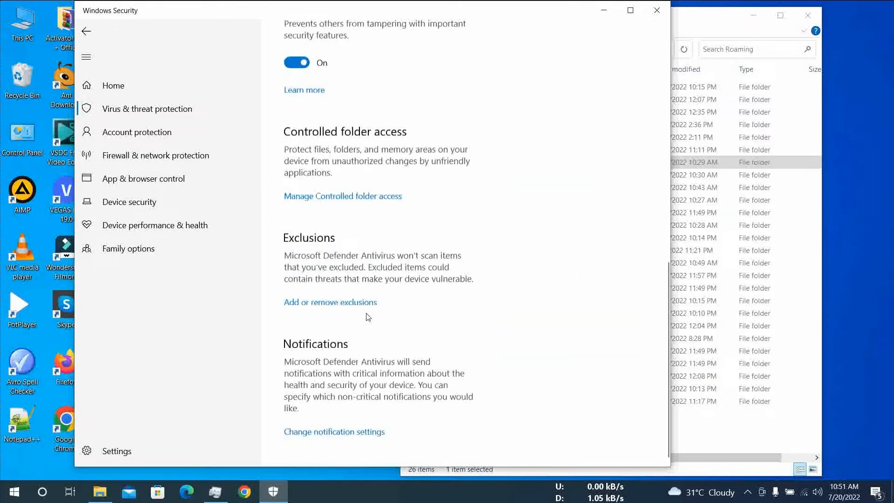
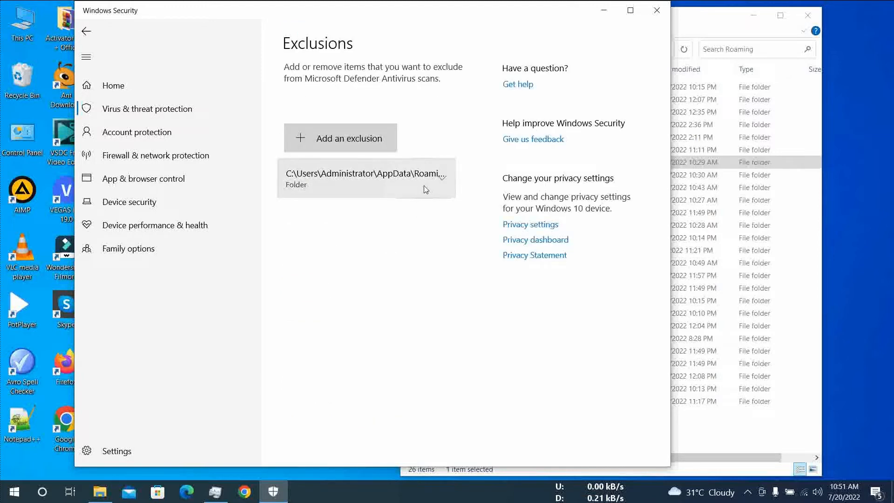
- Remove the AppData\Roaming folder from the Defender exclusions and rescan the Dll folder in Roaming with Microsoft Defender
{"action": "left_click", "coordinate": [424, 185]}
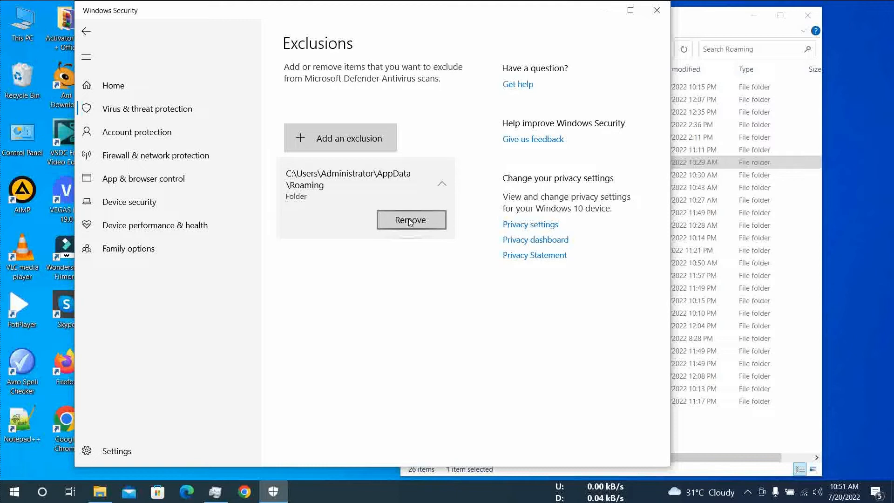
{"action": "left_click", "coordinate": [410, 221]}
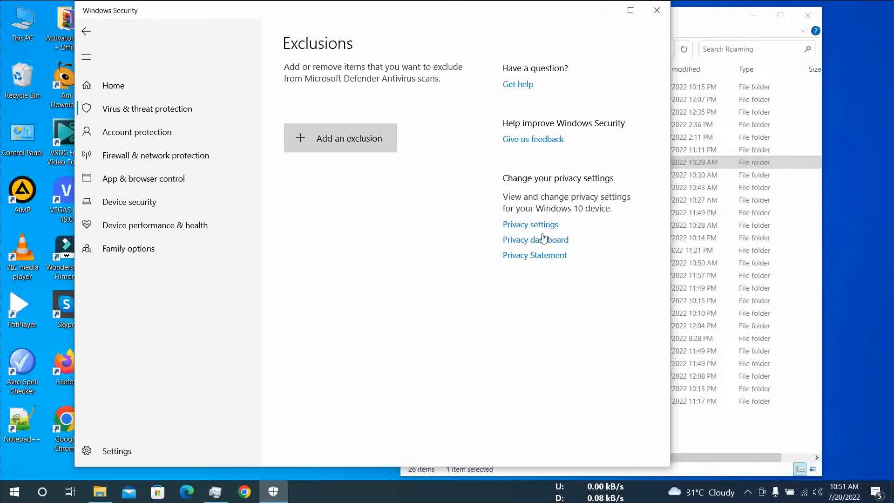
{"action": "left_click", "coordinate": [721, 160]}
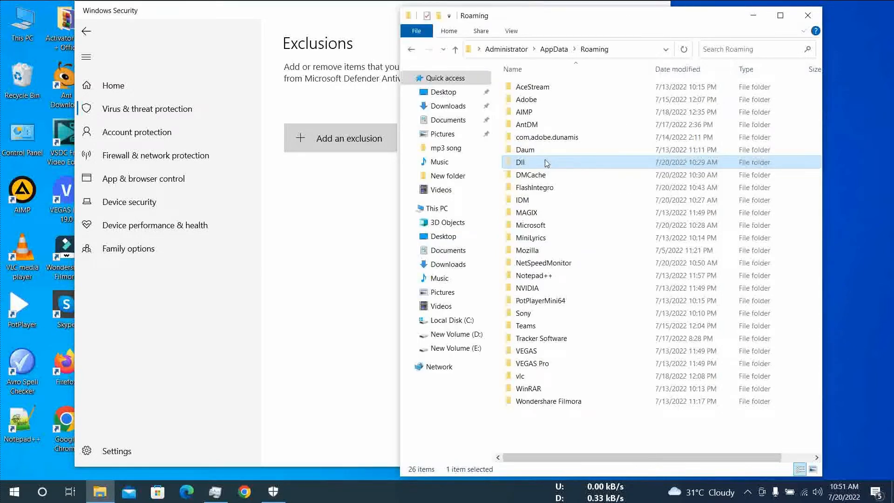
{"action": "right_click", "coordinate": [545, 162]}
{"action": "left_click", "coordinate": [582, 243]}
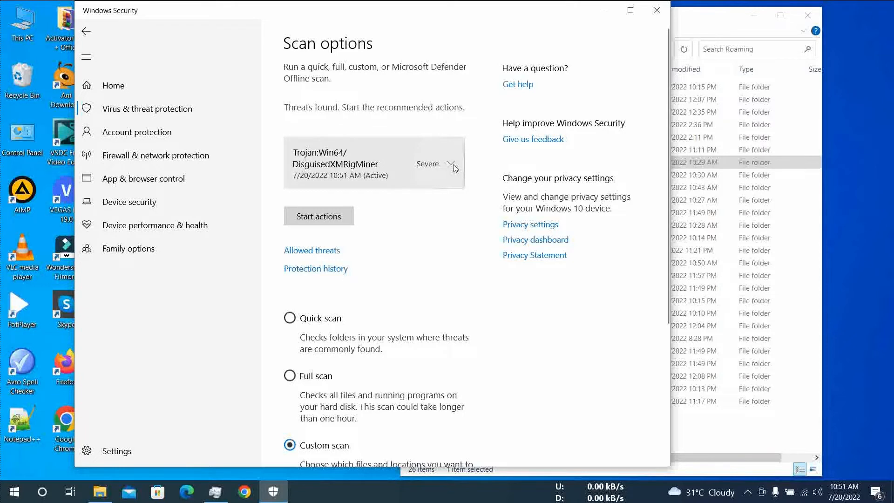
- Set the action for the Trojan:Win64/DisguisedXMRigMiner threat to Remove and start the actions
{"action": "left_click", "coordinate": [452, 164]}
{"action": "left_click", "coordinate": [298, 230]}
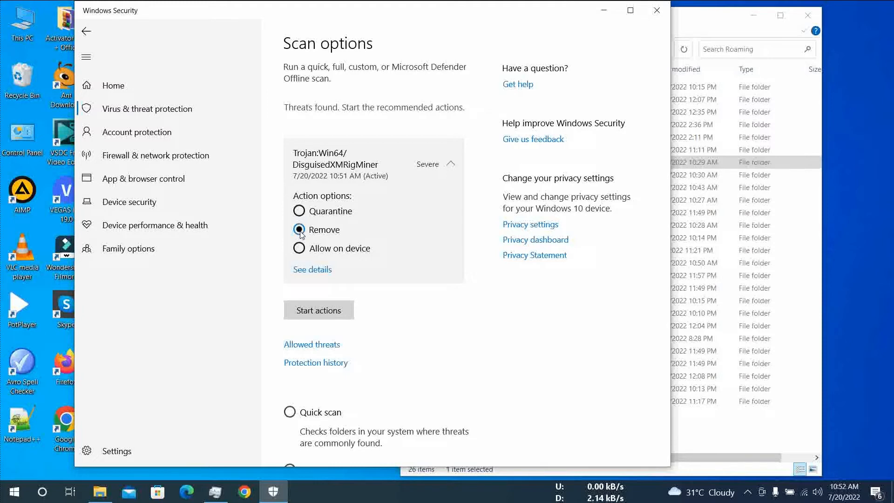
{"action": "left_click", "coordinate": [316, 311]}
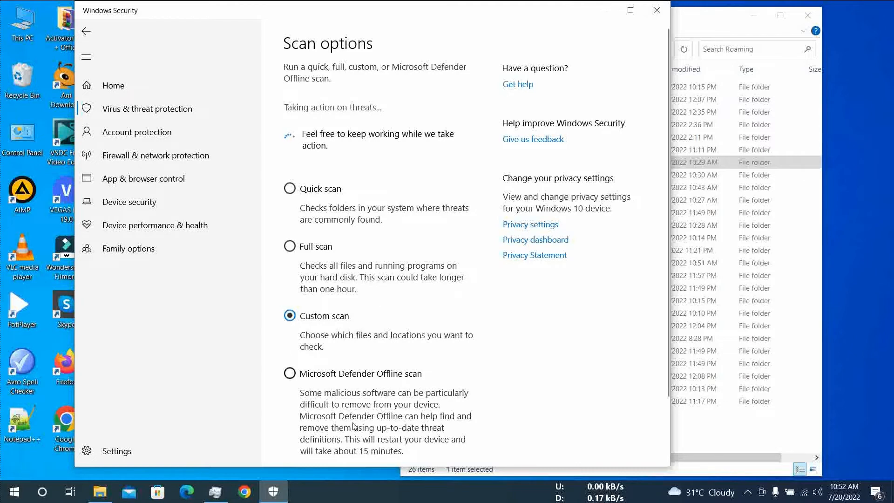
- Switch to Task Manager and examine the COM Surrogate processes along with the overall CPU and memory usage
{"action": "left_click", "coordinate": [215, 492]}
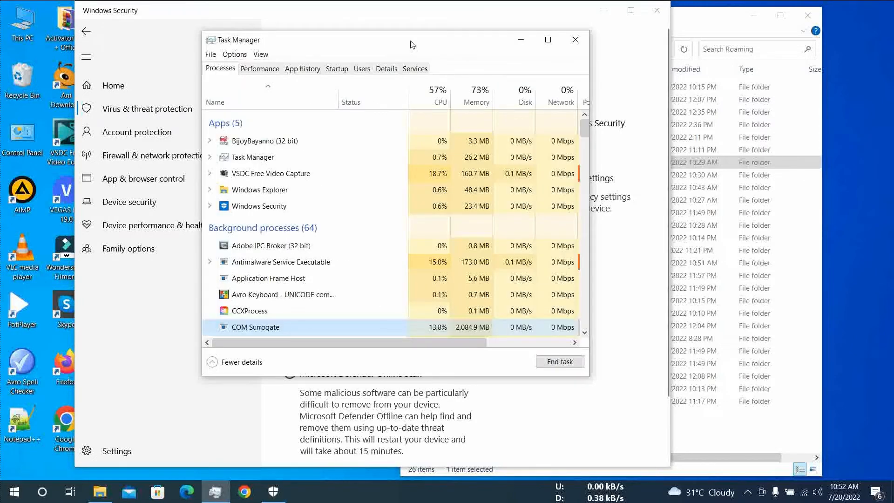
{"action": "left_click_drag", "start_coordinate": [412, 45], "coordinate": [665, 127]}
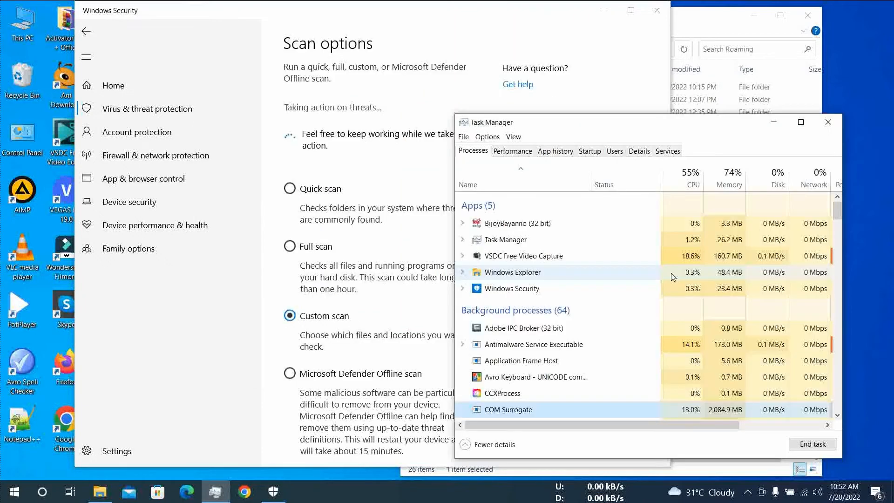
{"action": "scroll", "coordinate": [658, 360], "scroll_direction": "down", "scroll_amount": 1}
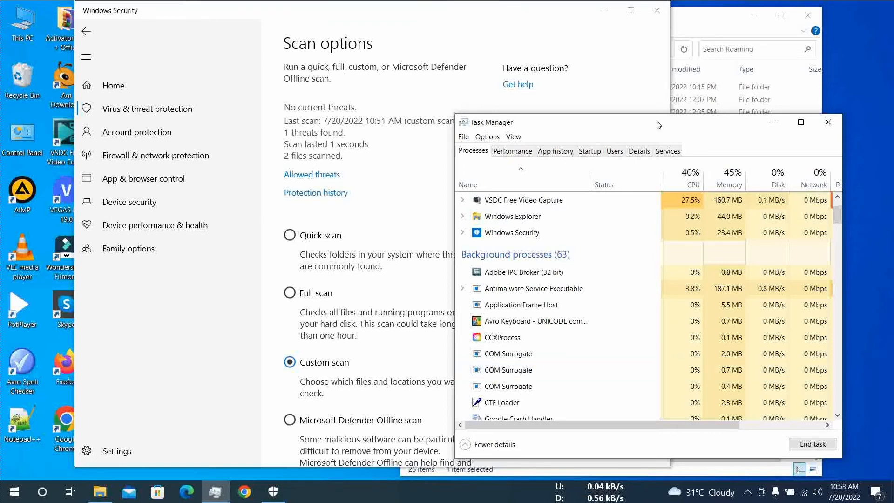
{"action": "left_click_drag", "start_coordinate": [658, 124], "coordinate": [659, 112]}
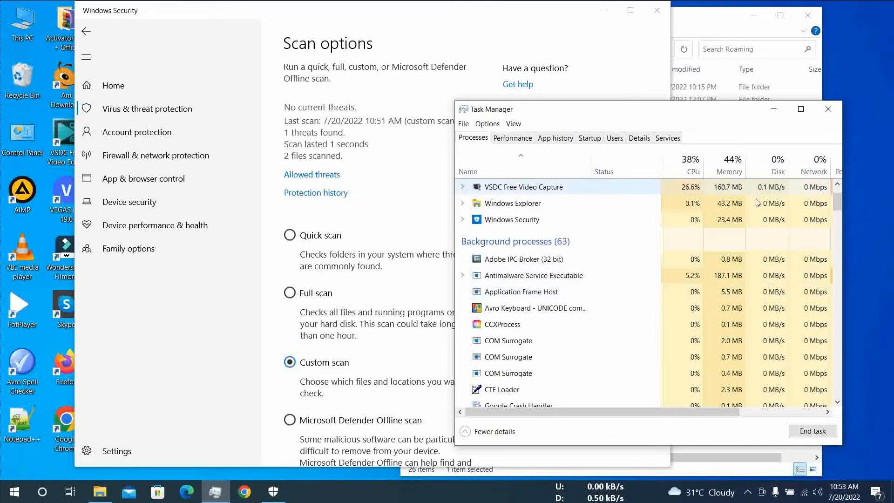
{"action": "scroll", "coordinate": [682, 292], "scroll_direction": "up", "scroll_amount": 1}
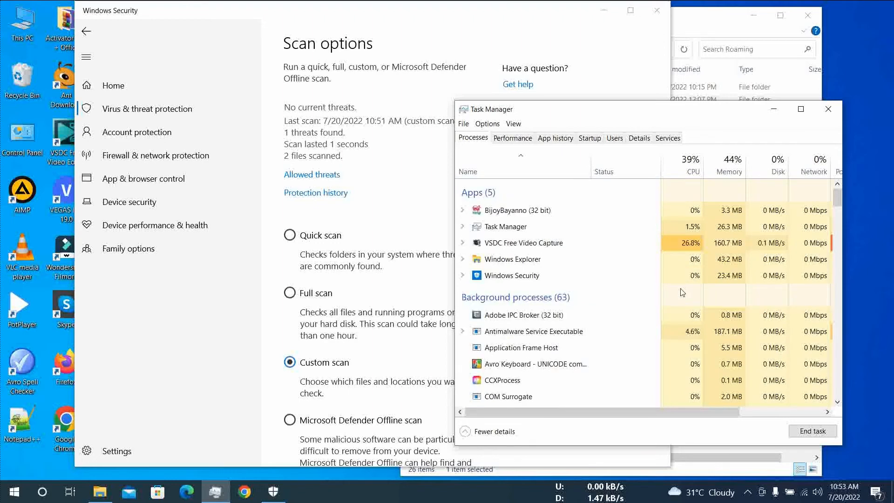
{"action": "scroll", "coordinate": [683, 292], "scroll_direction": "down", "scroll_amount": 3}
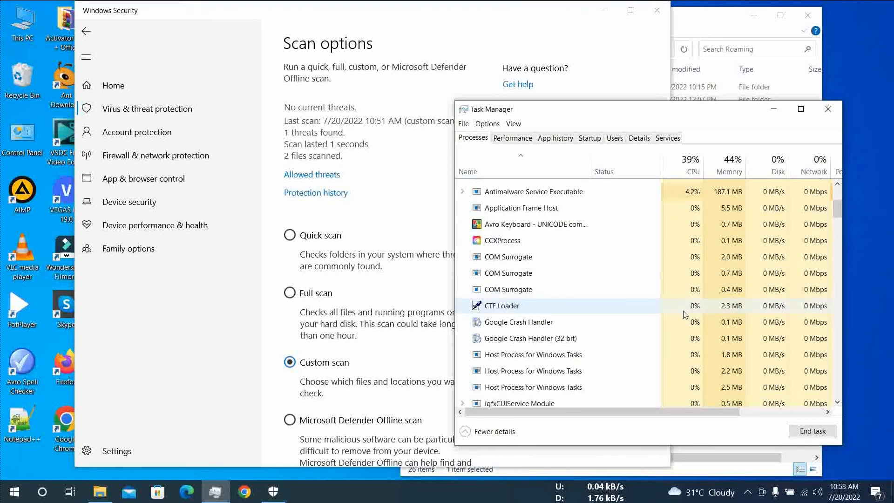
{"action": "scroll", "coordinate": [684, 314], "scroll_direction": "up", "scroll_amount": 1}
{"action": "scroll", "coordinate": [685, 309], "scroll_direction": "up", "scroll_amount": 2}
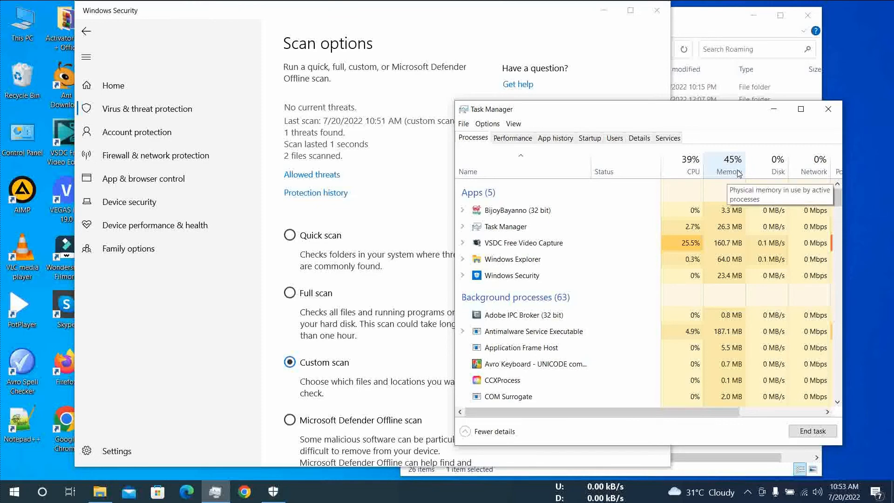
{"action": "left_click", "coordinate": [512, 139]}
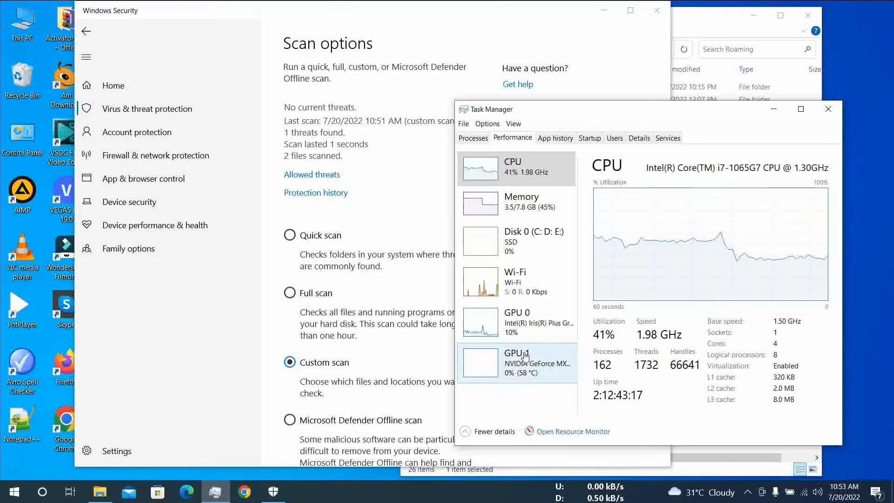
{"action": "left_click", "coordinate": [479, 138]}
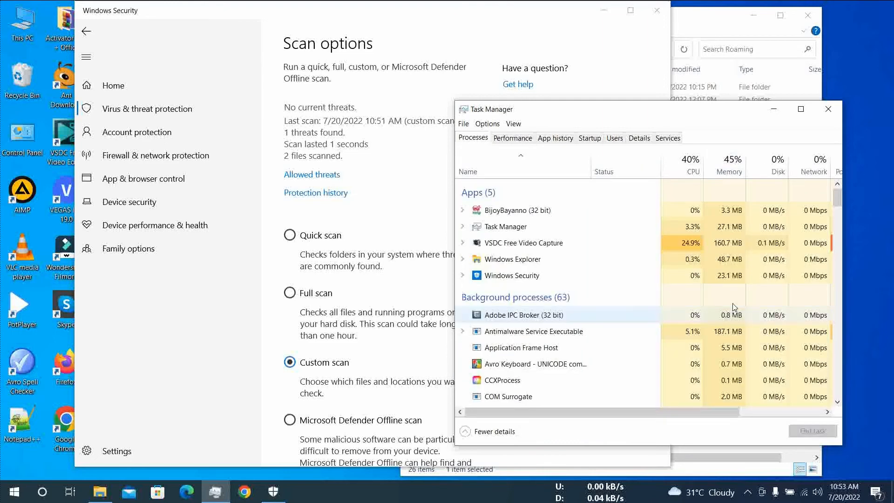
- Close the Windows Security window and the Roaming folder window
{"action": "left_click", "coordinate": [407, 176]}
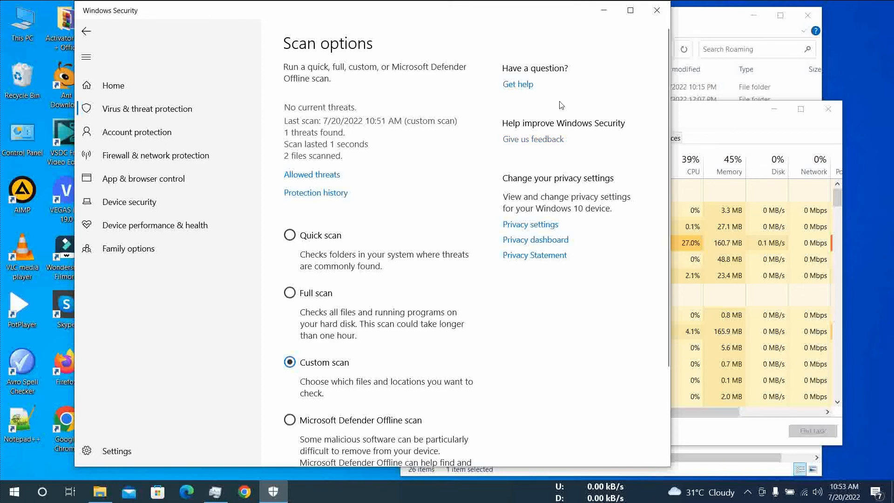
{"action": "left_click", "coordinate": [657, 11]}
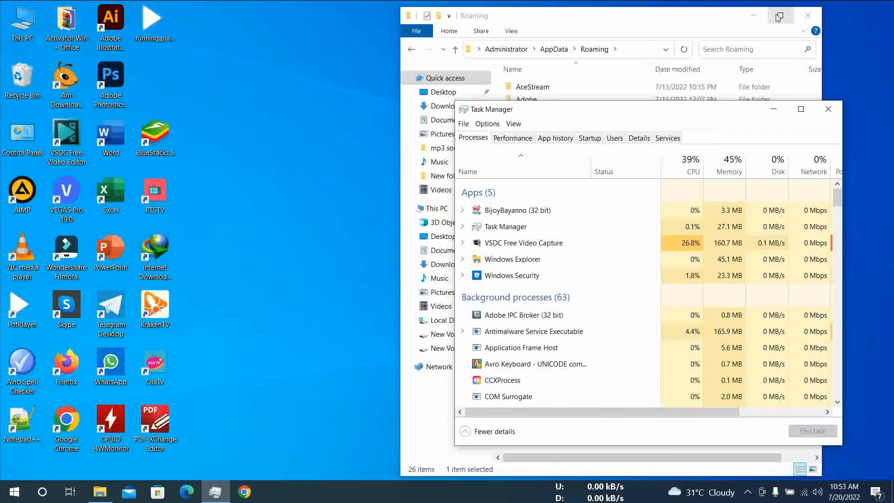
{"action": "left_click", "coordinate": [810, 16]}
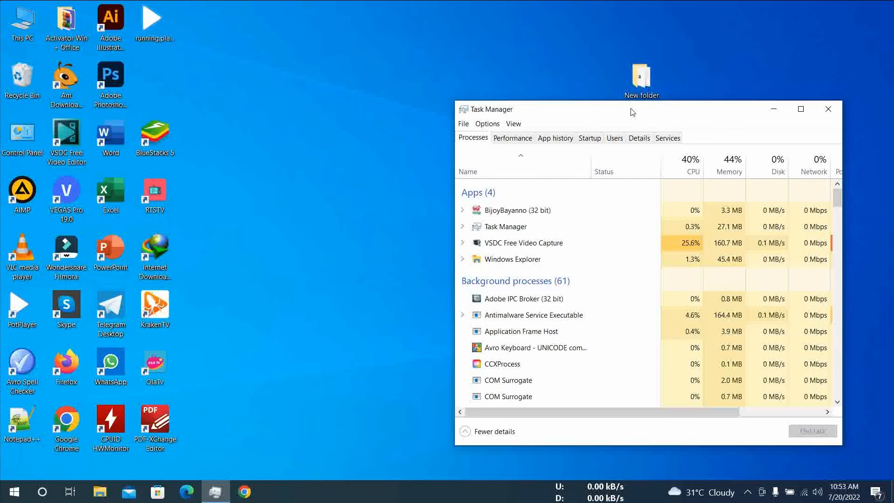
- Check the remaining COM Surrogate background processes once more and close Task Manager
{"action": "left_click_drag", "start_coordinate": [632, 112], "coordinate": [410, 53]}
{"action": "scroll", "coordinate": [326, 317], "scroll_direction": "down", "scroll_amount": 1}
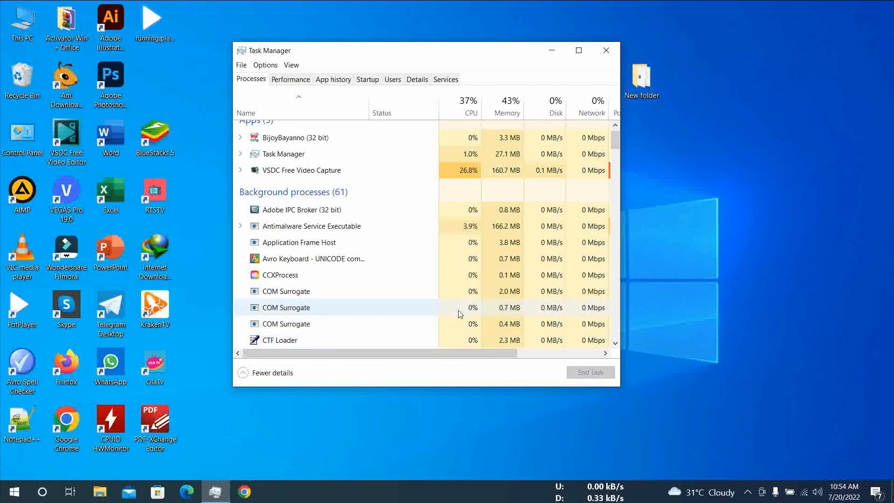
{"action": "left_click", "coordinate": [605, 51]}
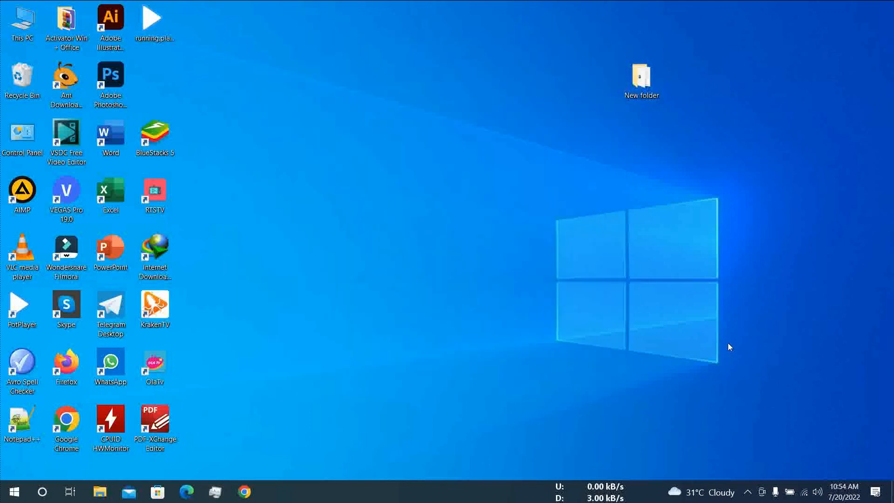